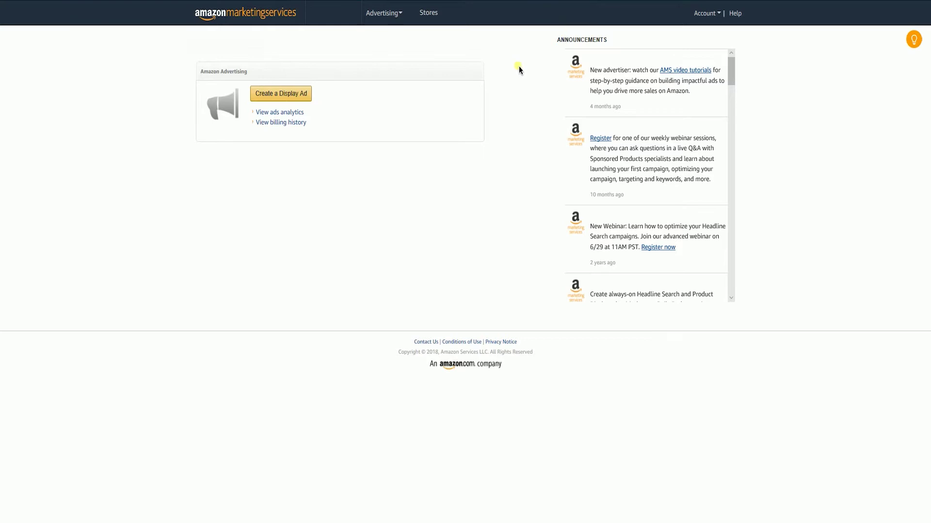
- Go to Advertising > Bulk Operations in Amazon Marketing Services
{"action": "left_click", "coordinate": [400, 13]}
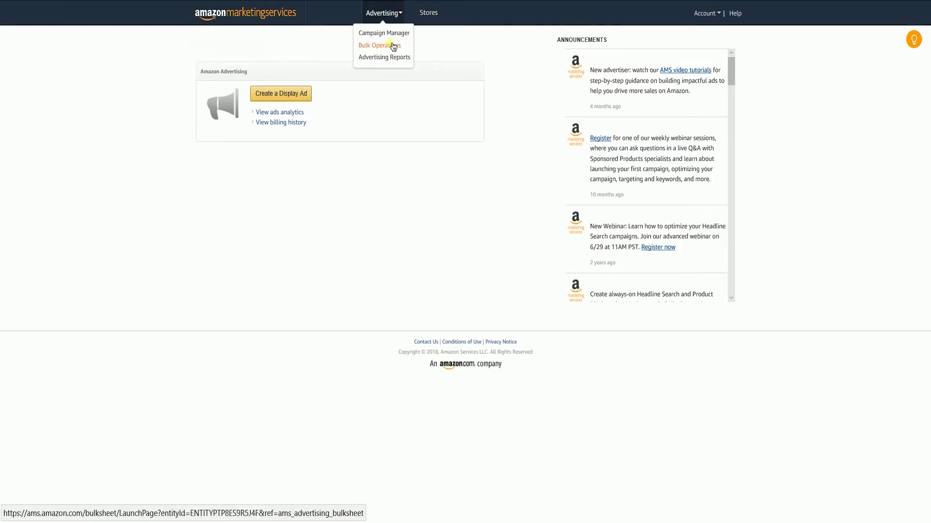
{"action": "left_click", "coordinate": [393, 46]}
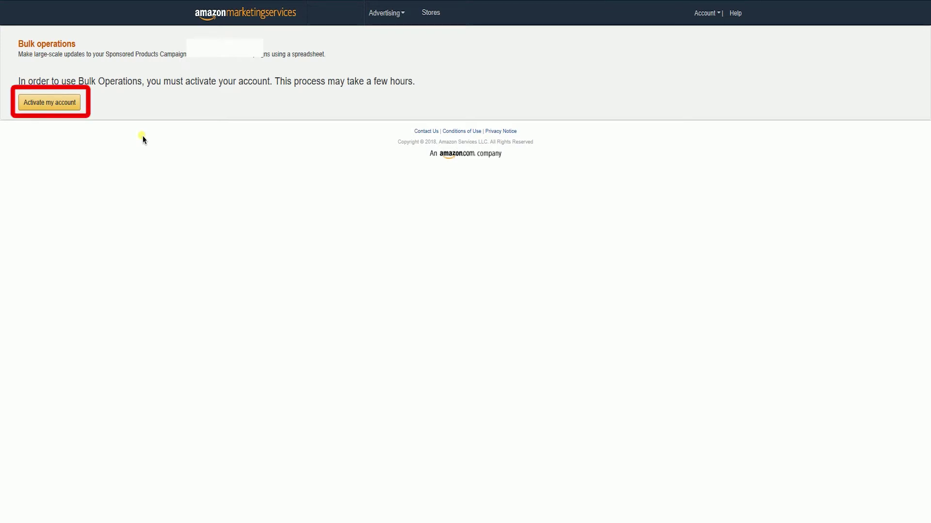
- Activate the account for bulk operations and set the date range to 60 days
{"action": "left_click", "coordinate": [77, 106]}
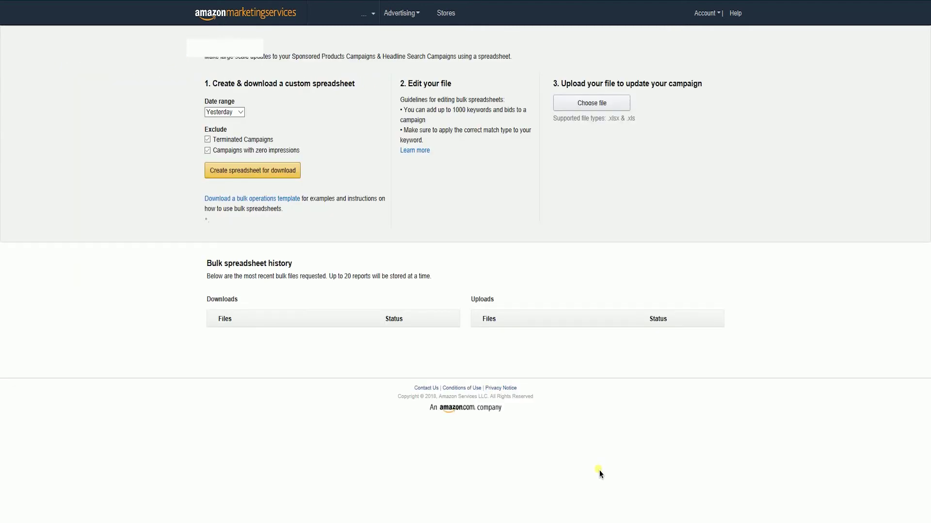
{"action": "left_click", "coordinate": [239, 112]}
{"action": "left_click", "coordinate": [228, 120]}
{"action": "left_click", "coordinate": [238, 113]}
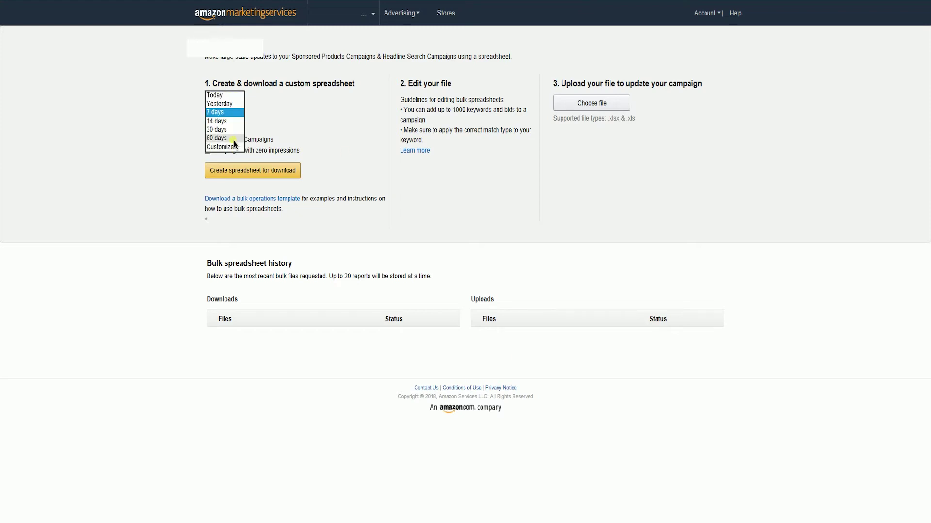
{"action": "left_click", "coordinate": [234, 140]}
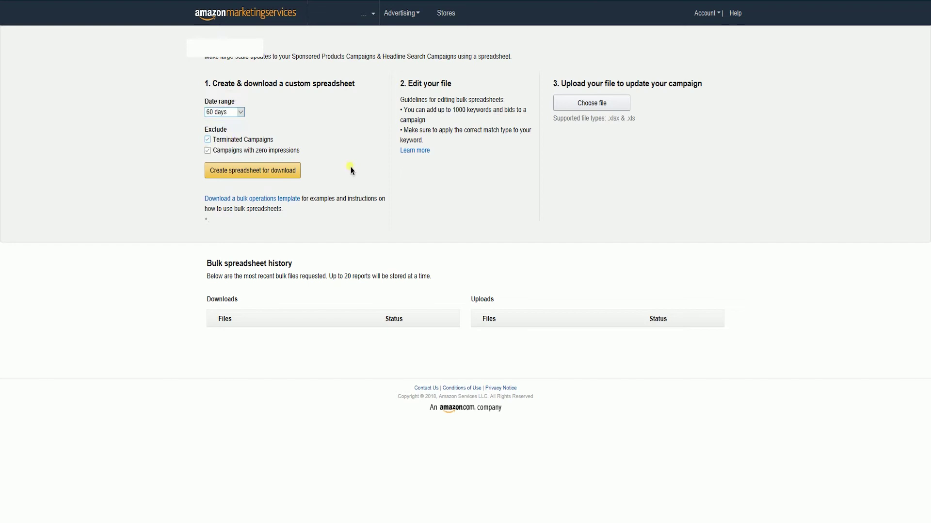
- Create the 60-day bulk spreadsheet and download the 42.4 KB .xlsx file
{"action": "left_click", "coordinate": [295, 175]}
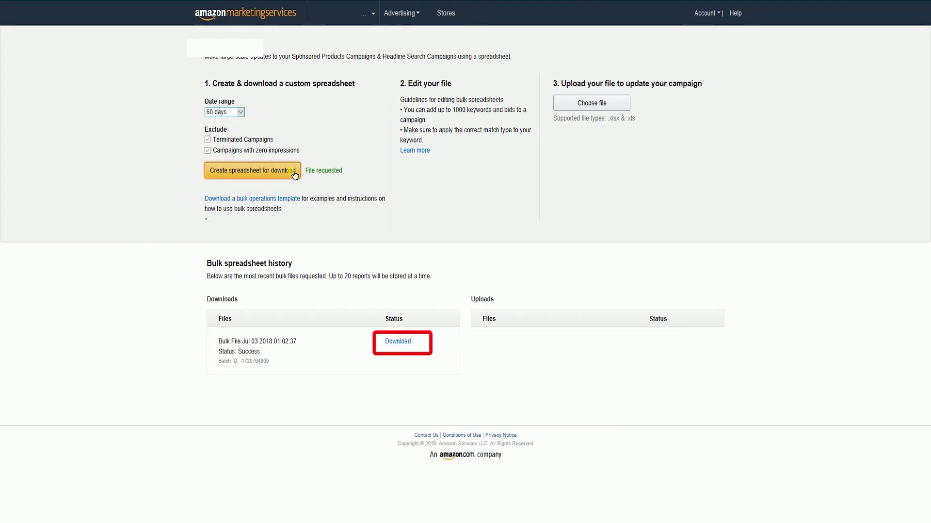
{"action": "left_click", "coordinate": [407, 340]}
{"action": "left_click", "coordinate": [406, 342]}
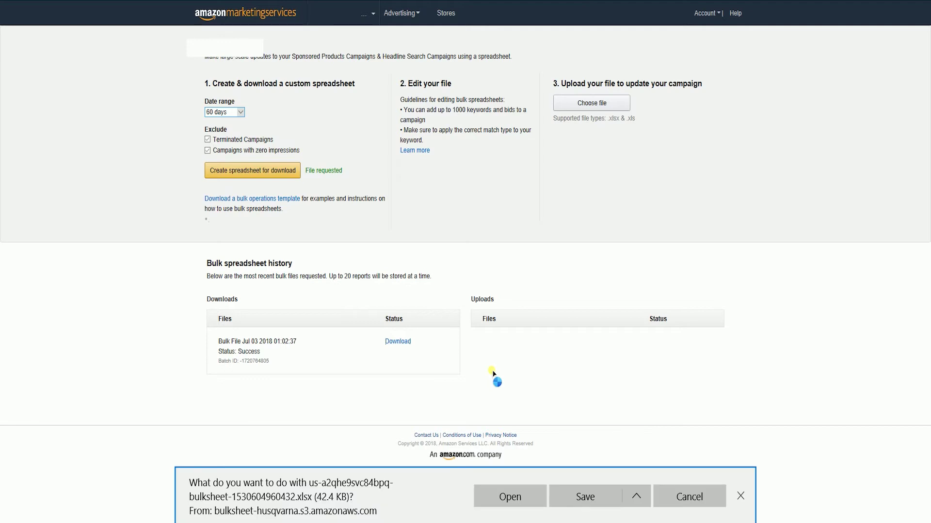
- Open the downloaded Test Campaign.xlsx in Excel
{"action": "left_click", "coordinate": [493, 496]}
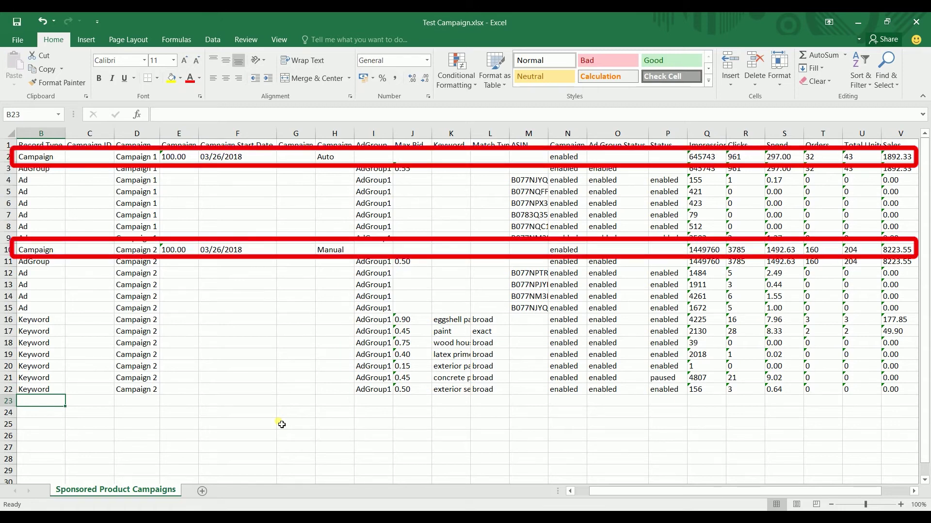
- Copy Campaign 1's campaign and ad group rows into rows 23–24
{"action": "left_click", "coordinate": [52, 247]}
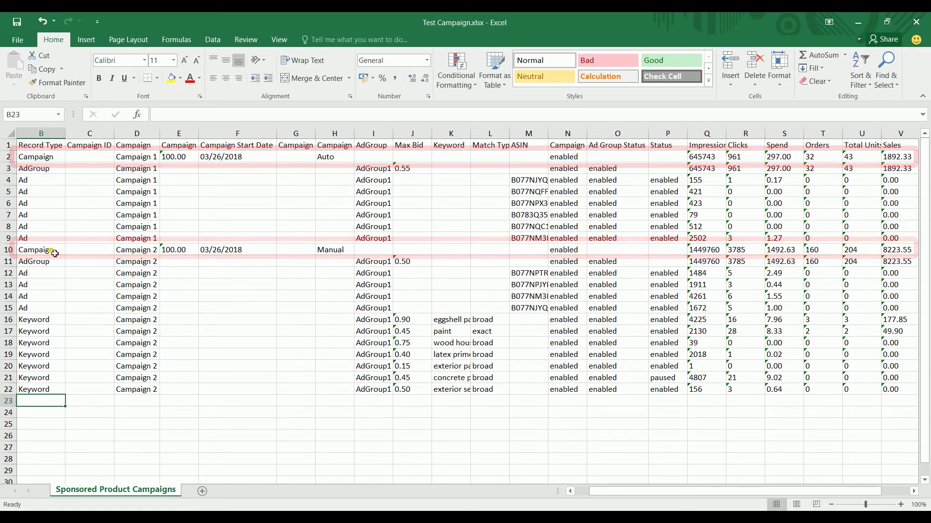
{"action": "left_click", "coordinate": [665, 255], "text": "shift"}
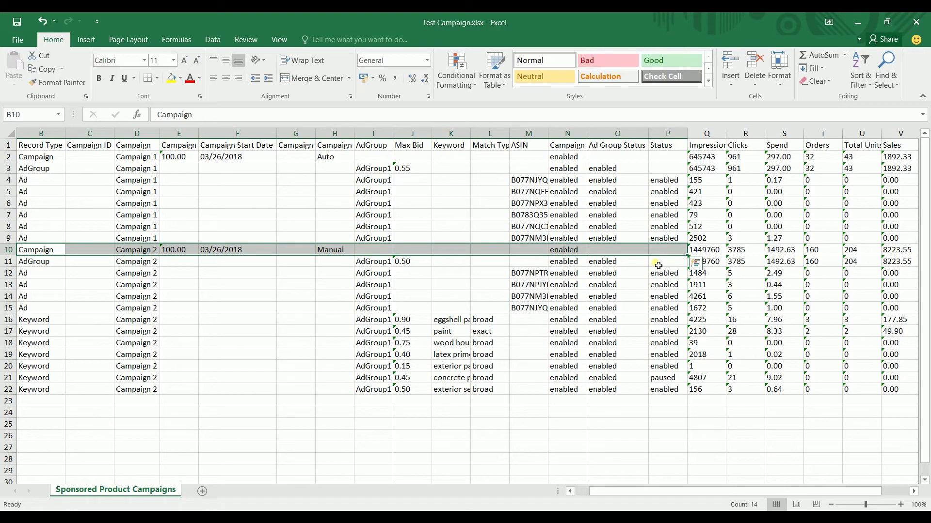
{"action": "left_click", "coordinate": [41, 158]}
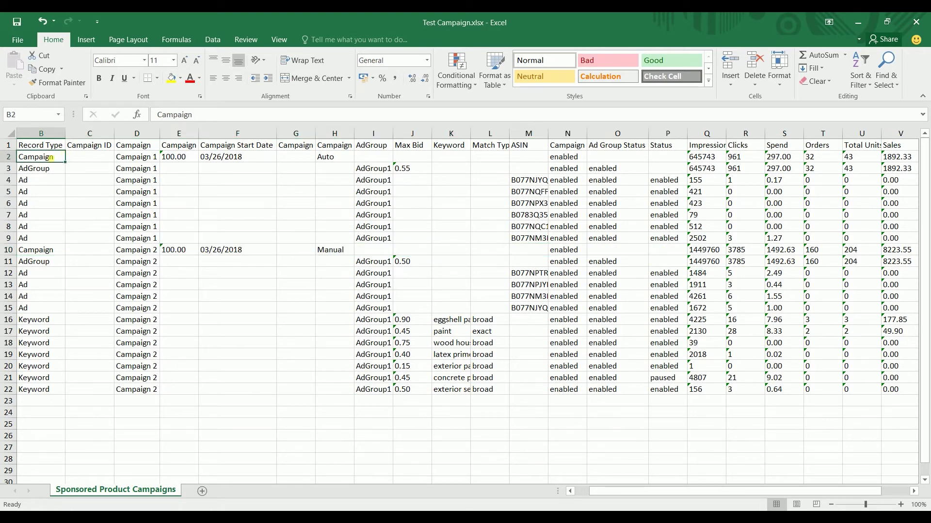
{"action": "left_click", "coordinate": [660, 173], "text": "shift"}
{"action": "key", "text": "ctrl+c"}
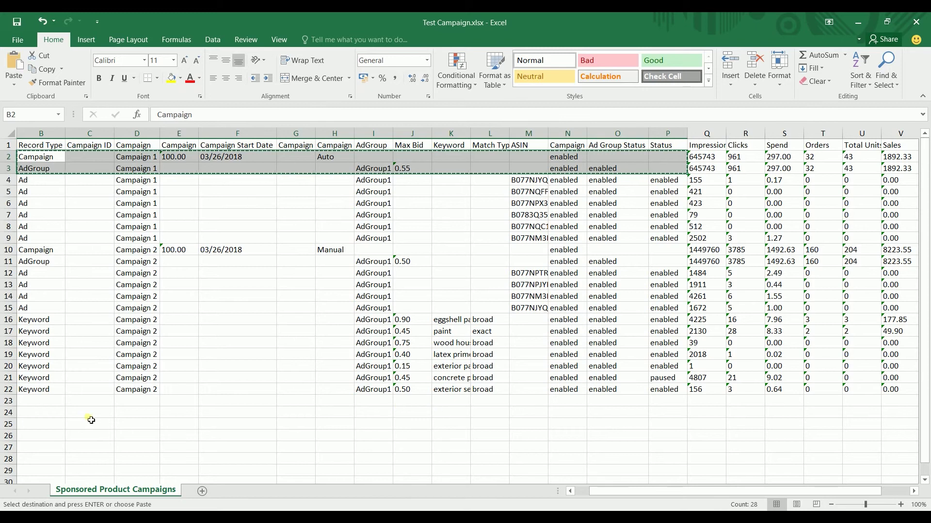
{"action": "left_click", "coordinate": [43, 400]}
{"action": "key", "text": "ctrl+v"}
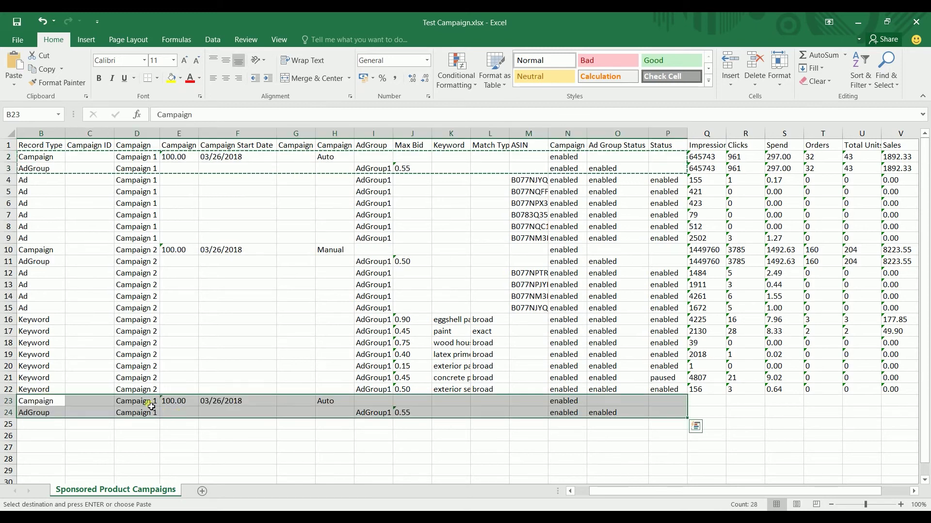
- Rename the campaign in D23 and D24 from Campaign 1 to Campaign 3
{"action": "left_click", "coordinate": [146, 403]}
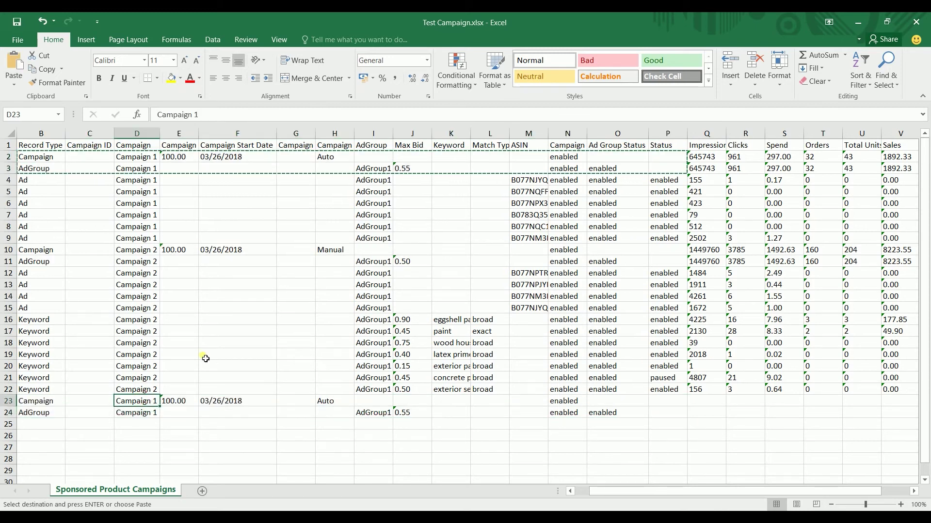
{"action": "left_click", "coordinate": [217, 118]}
{"action": "key", "text": "BackSpace"}
{"action": "type", "text": "3"}
{"action": "key", "text": "Return"}
{"action": "left_click", "coordinate": [218, 121]}
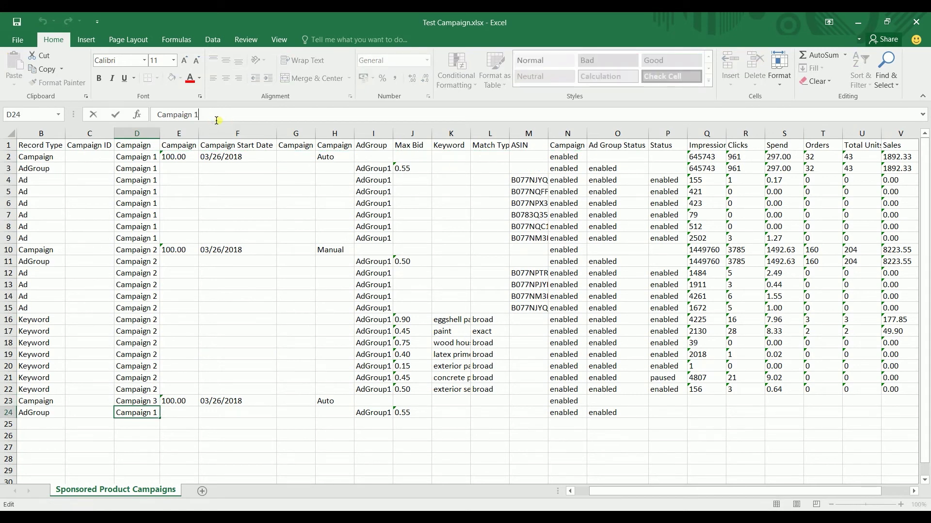
{"action": "key", "text": "BackSpace"}
{"action": "type", "text": "3"}
{"action": "key", "text": "Return"}
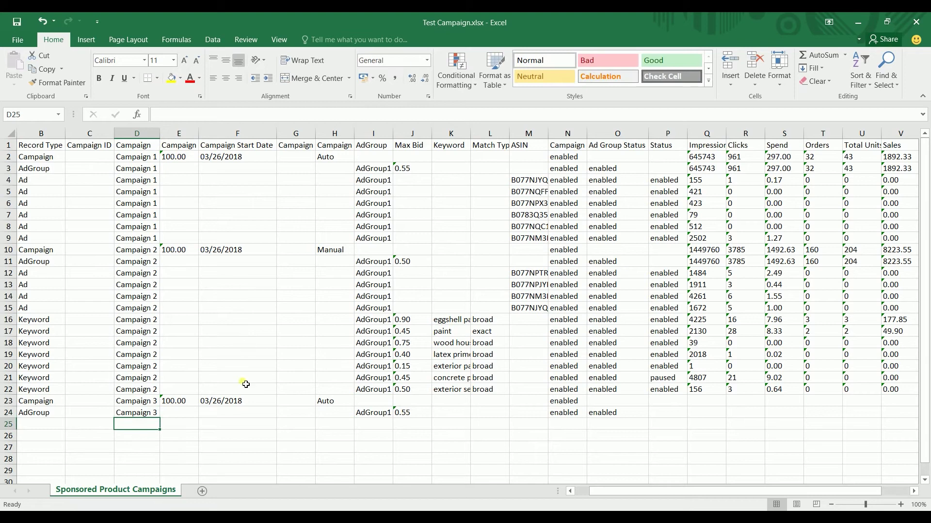
{"action": "left_click", "coordinate": [181, 401]}
- Set Campaign 3's start date in F23 to today, 07/07/2018
{"action": "left_click", "coordinate": [231, 403]}
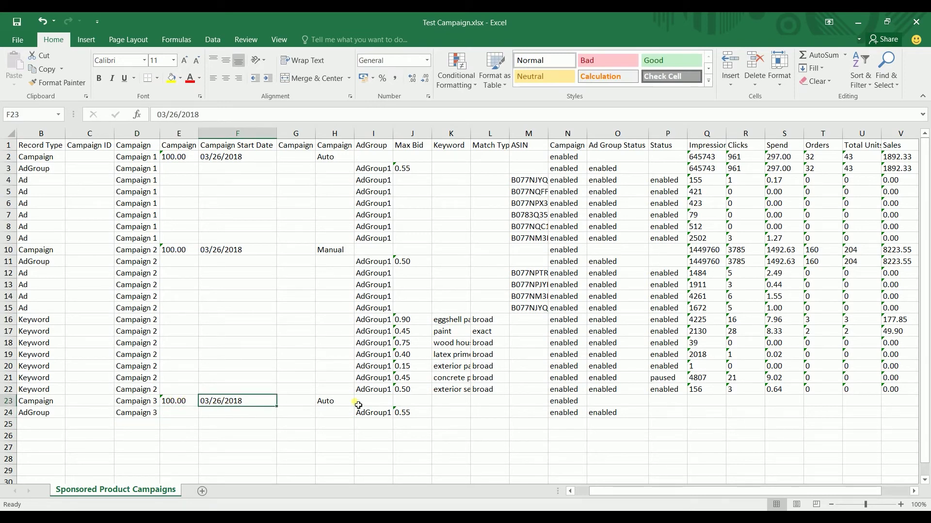
{"action": "key", "text": "ctrl+semicolon"}
{"action": "left_click", "coordinate": [347, 402]}
- Rename the ad group in I24 to AdGroup2
{"action": "double_click", "coordinate": [382, 414]}
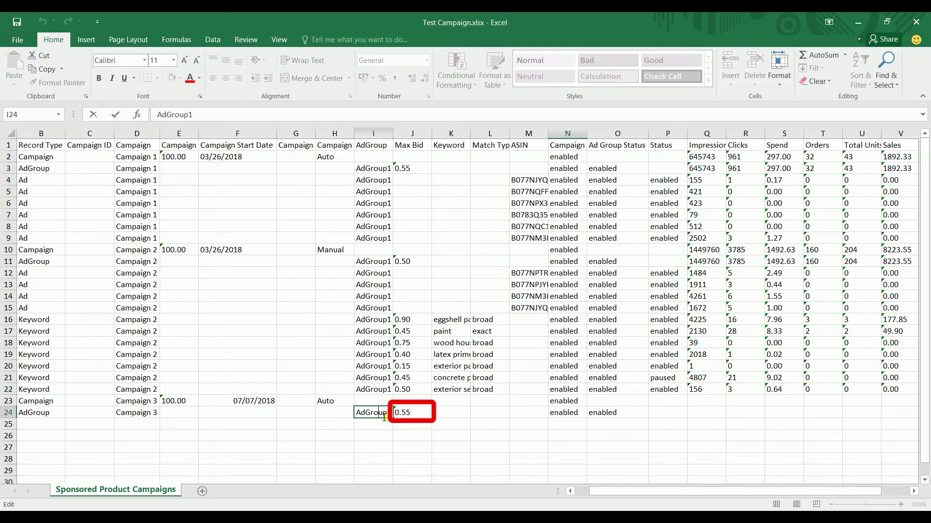
{"action": "key", "text": "BackSpace"}
{"action": "type", "text": "2"}
{"action": "left_click", "coordinate": [438, 452]}
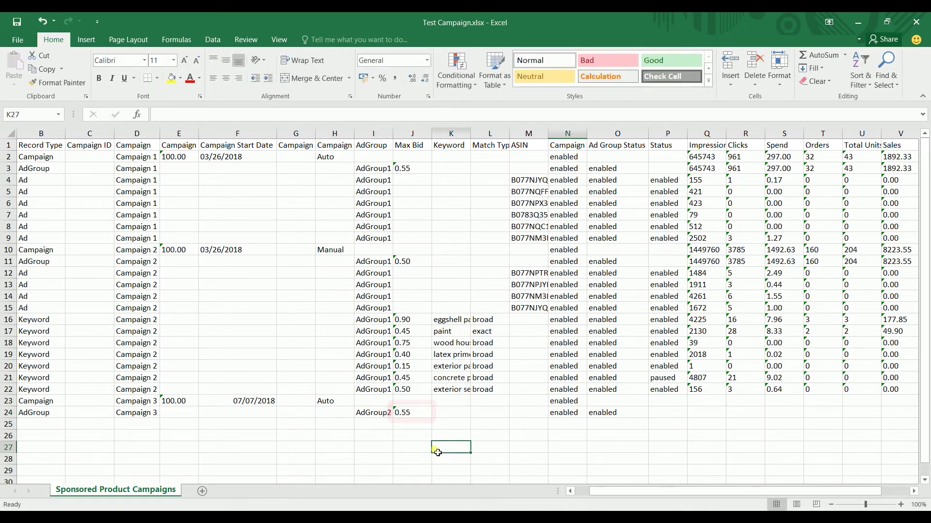
{"action": "key", "text": "Return"}
- Paste twelve enabled Ad rows with ASINs into rows 25–36 for Campaign 3's AdGroup2
{"action": "scroll", "coordinate": [588, 458], "scroll_direction": "down", "scroll_amount": 5}
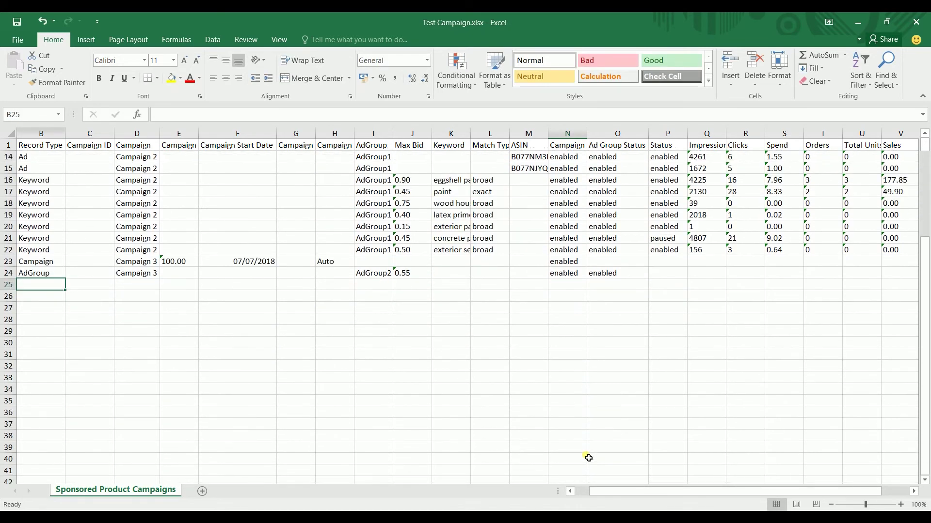
{"action": "key", "text": "ctrl+v"}
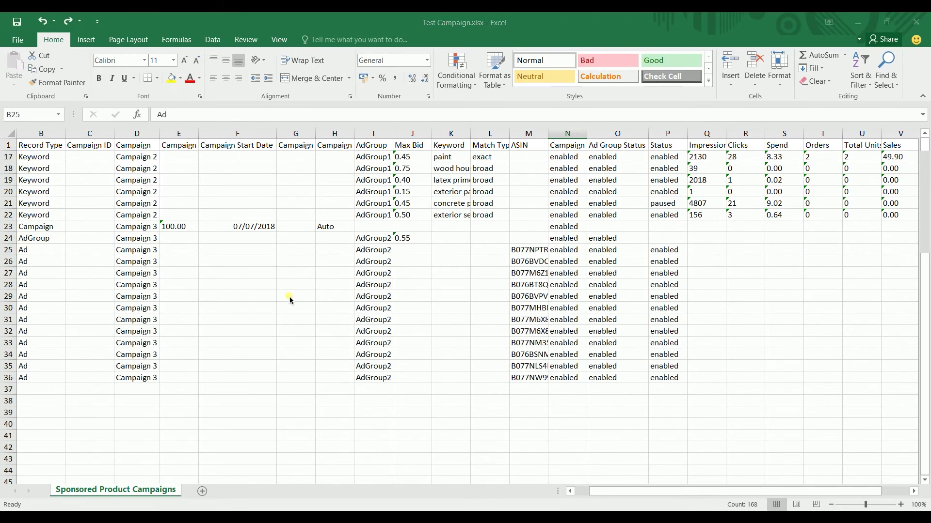
{"action": "key", "text": "Escape"}
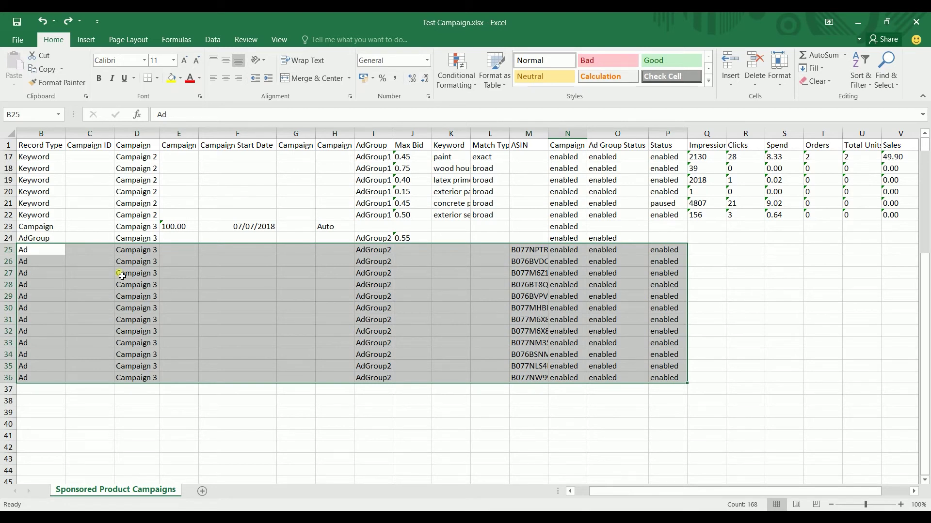
{"action": "left_click", "coordinate": [180, 381]}
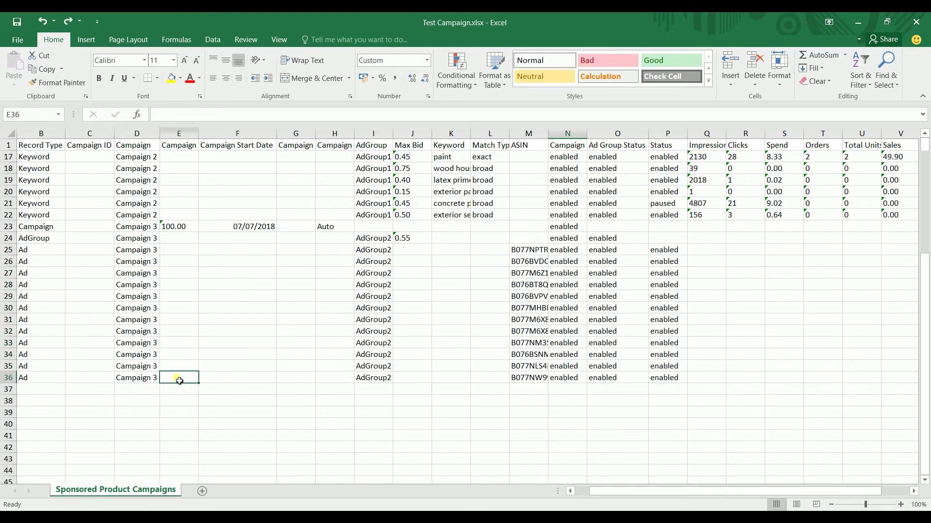
{"action": "scroll", "coordinate": [342, 277], "scroll_direction": "up", "scroll_amount": 1}
{"action": "scroll", "coordinate": [342, 277], "scroll_direction": "up", "scroll_amount": 4}
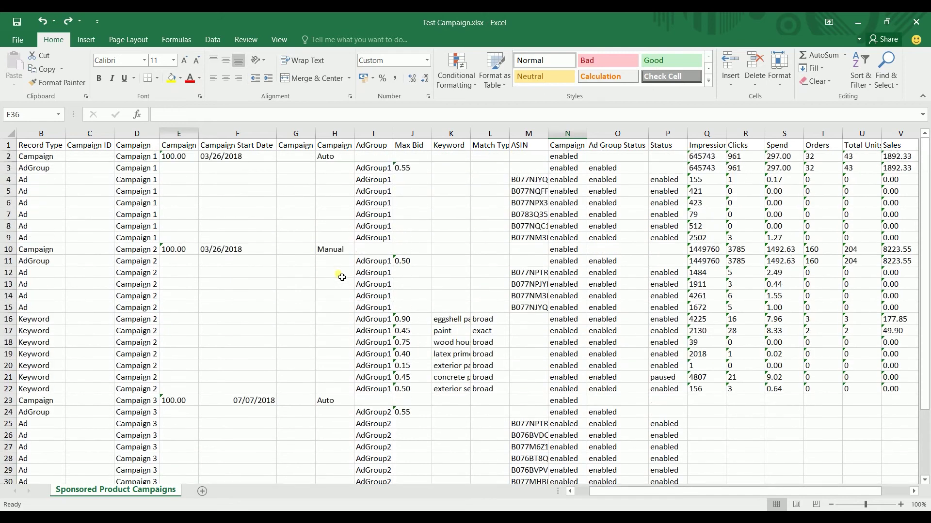
{"action": "left_click", "coordinate": [330, 399]}
{"action": "scroll", "coordinate": [352, 382], "scroll_direction": "down", "scroll_amount": 2}
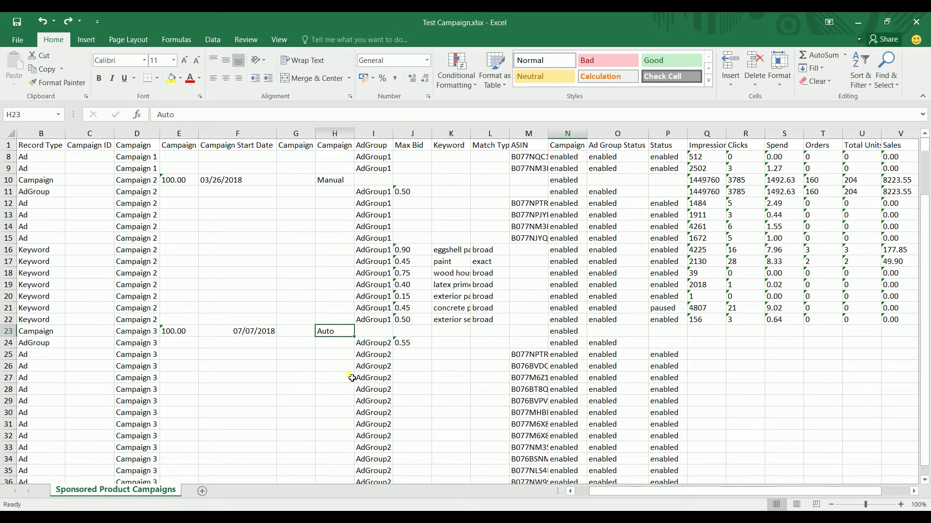
- Change Campaign 3's targeting type in H23 from Auto to Manual
{"action": "scroll", "coordinate": [352, 378], "scroll_direction": "down", "scroll_amount": 1}
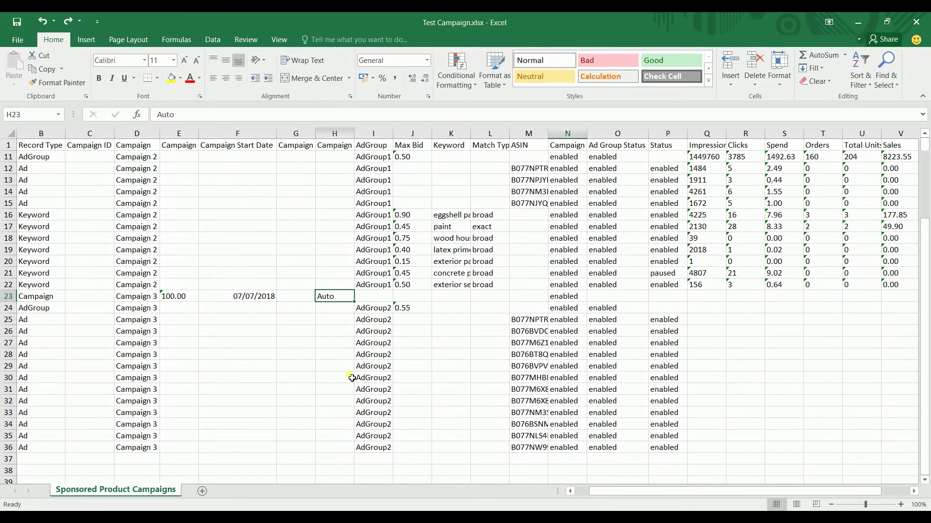
{"action": "type", "text": "Manual"}
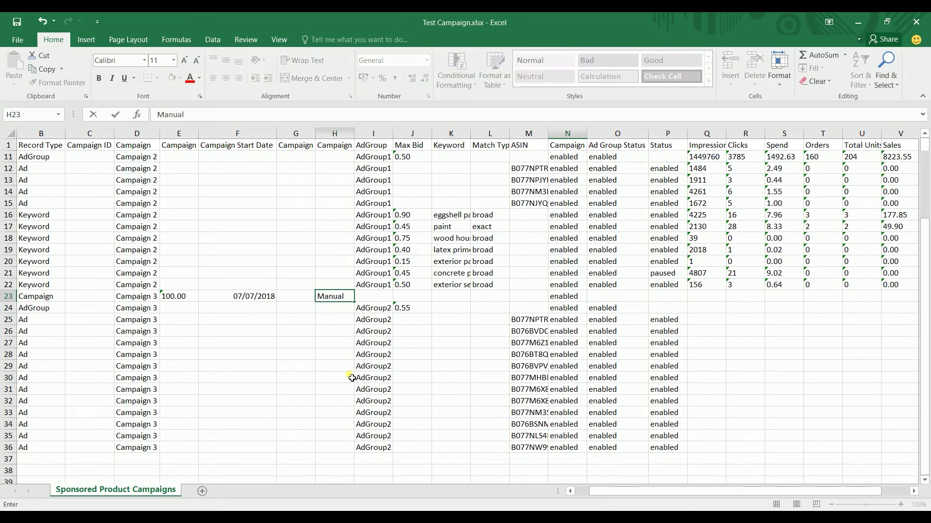
{"action": "left_click", "coordinate": [352, 378]}
- Paste eight broad-match Keyword rows with bids into rows 37–44 for AdGroup2
{"action": "scroll", "coordinate": [352, 378], "scroll_direction": "down", "scroll_amount": 2}
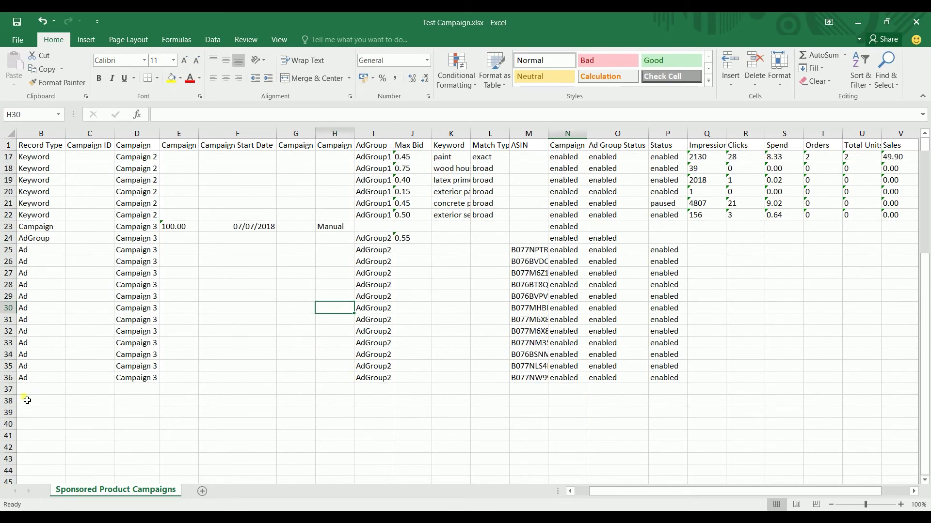
{"action": "left_click", "coordinate": [28, 390]}
{"action": "key", "text": "ctrl+v"}
{"action": "scroll", "coordinate": [461, 378], "scroll_direction": "down", "scroll_amount": 1}
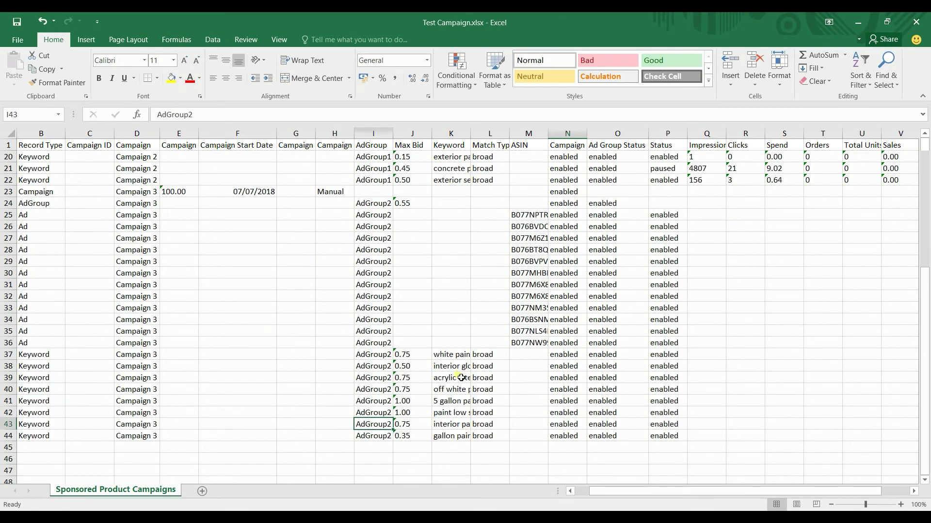
{"action": "left_click_drag", "start_coordinate": [56, 357], "coordinate": [657, 439]}
{"action": "left_click", "coordinate": [663, 458]}
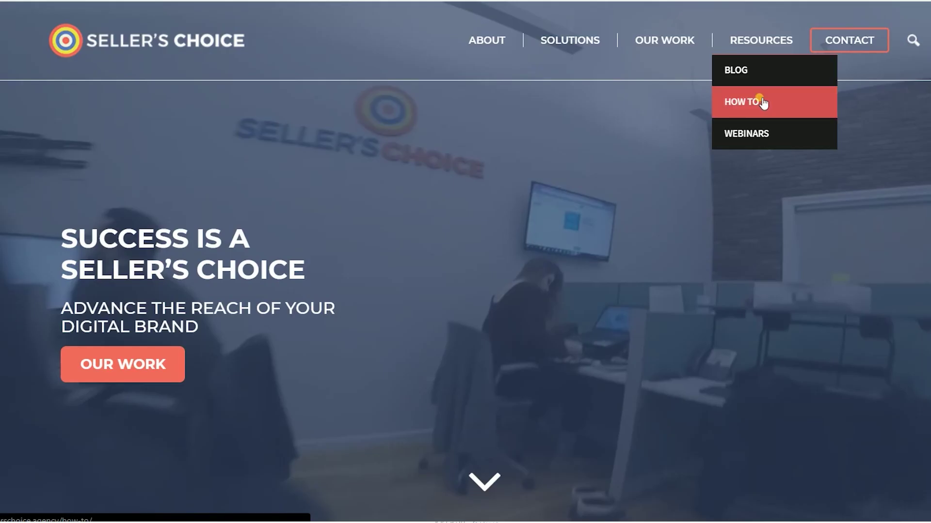
- Leave AMS for the Seller's Choice How To page showing the Amazon PPC webinar
{"action": "left_click", "coordinate": [756, 98]}
{"action": "scroll", "coordinate": [714, 166], "scroll_direction": "down", "scroll_amount": 5}
{"action": "scroll", "coordinate": [712, 141], "scroll_direction": "up", "scroll_amount": 5}
{"action": "mouse_move", "coordinate": [790, 40]}
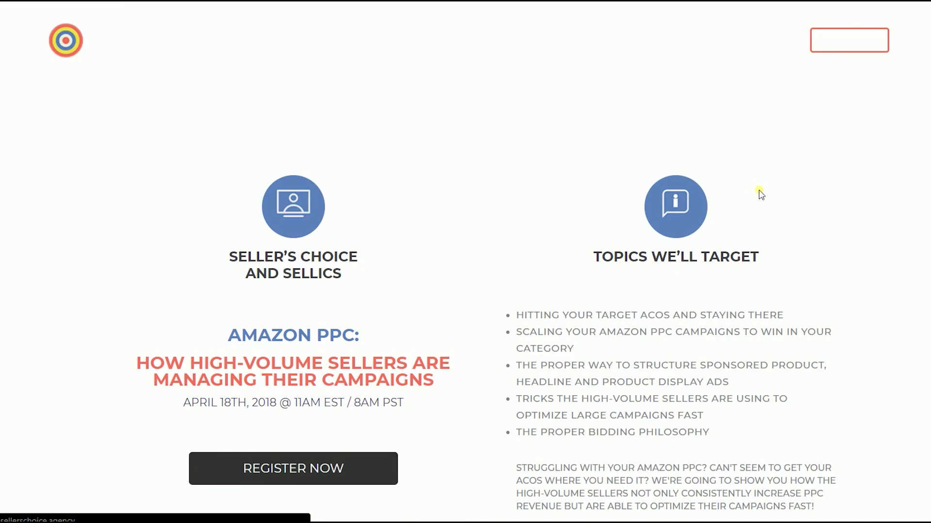
- Return to How To and open the Seller's Choice Blog from the Resources menu
{"action": "scroll", "coordinate": [761, 194], "scroll_direction": "down", "scroll_amount": 5}
{"action": "scroll", "coordinate": [792, 107], "scroll_direction": "up", "scroll_amount": 7}
{"action": "key", "text": "alt+Left"}
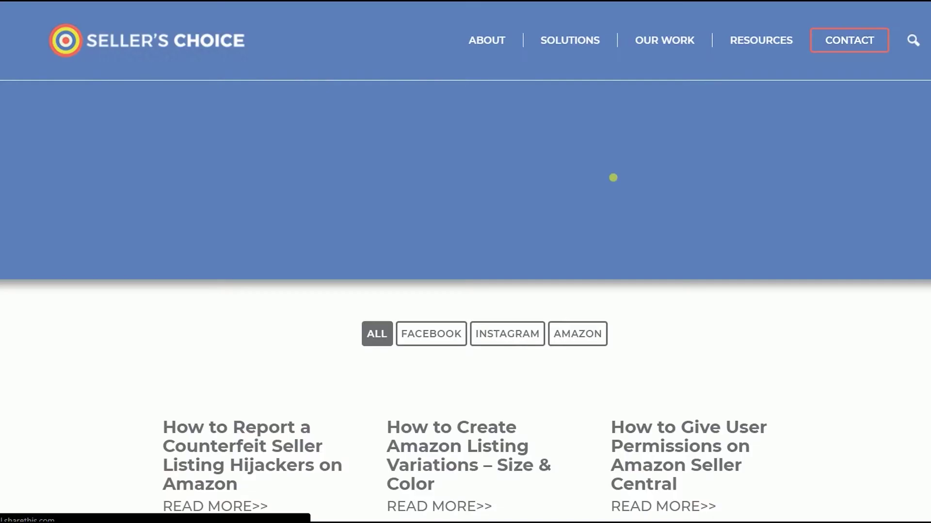
{"action": "mouse_move", "coordinate": [754, 45]}
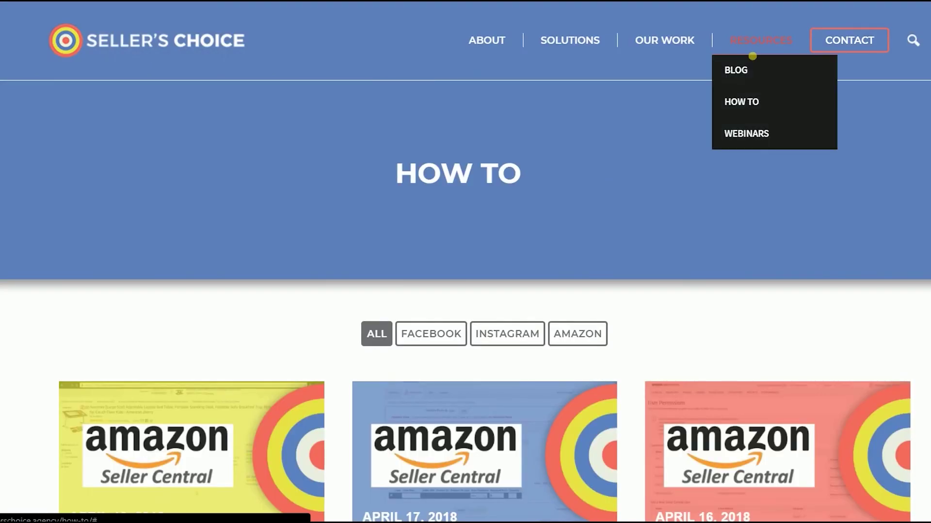
{"action": "left_click", "coordinate": [754, 85]}
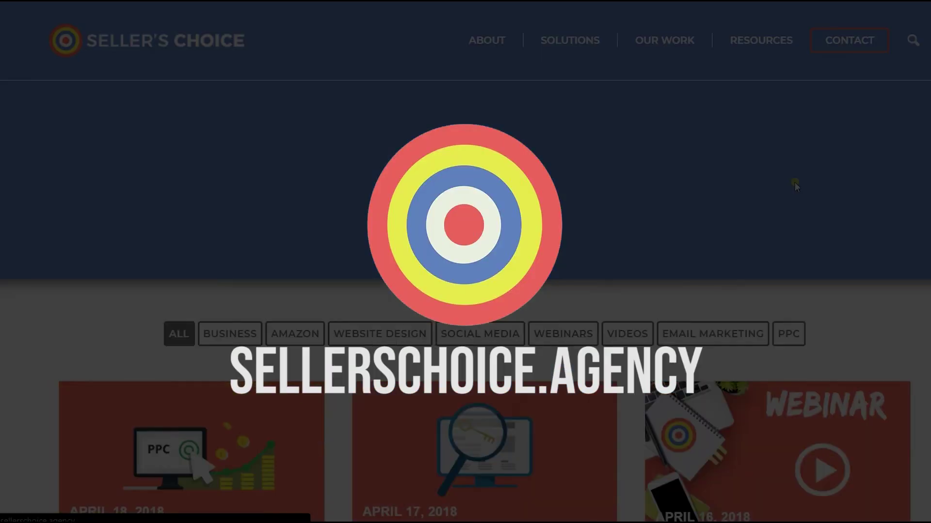
{"action": "scroll", "coordinate": [795, 184], "scroll_direction": "down", "scroll_amount": 10}
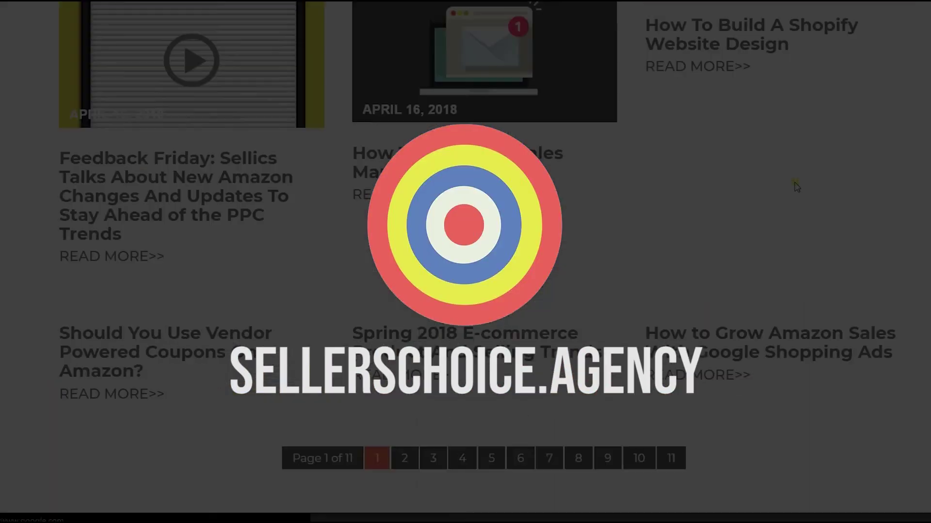
{"action": "scroll", "coordinate": [796, 187], "scroll_direction": "up", "scroll_amount": 10}
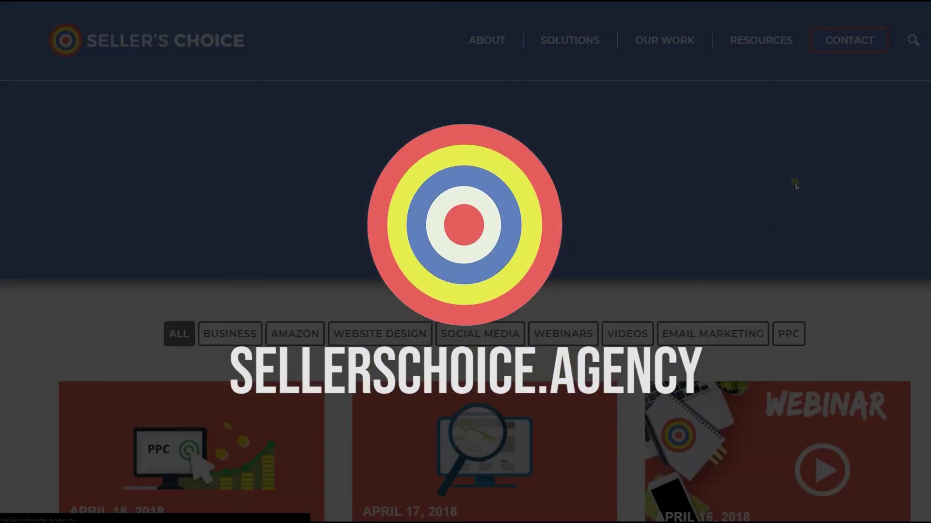